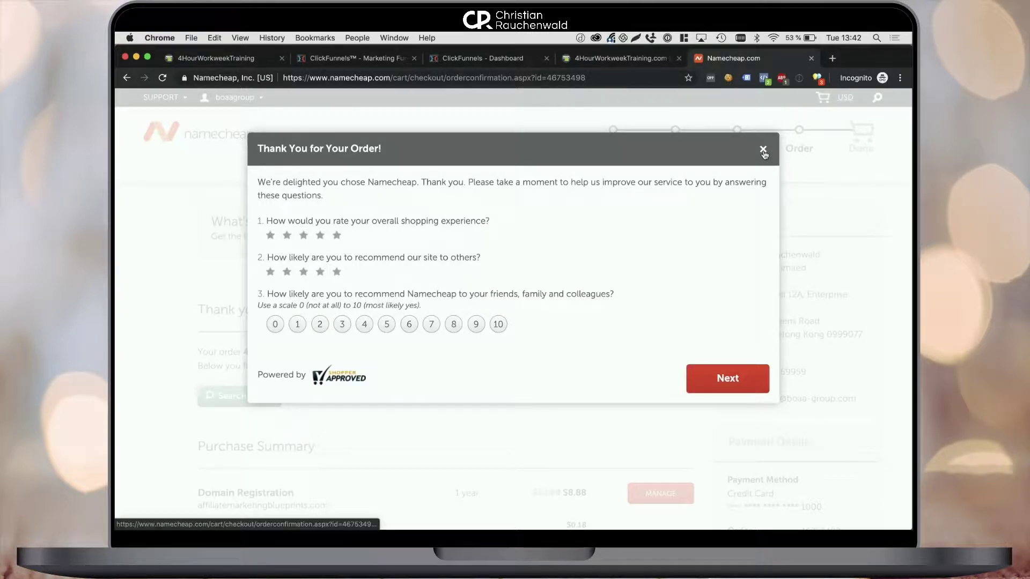
# Close the order survey and review the summary: one-year registration, free WhoisGuard, $9.06 total
pyautogui.click(766, 148)
pyautogui.scroll(-5, 543, 290)
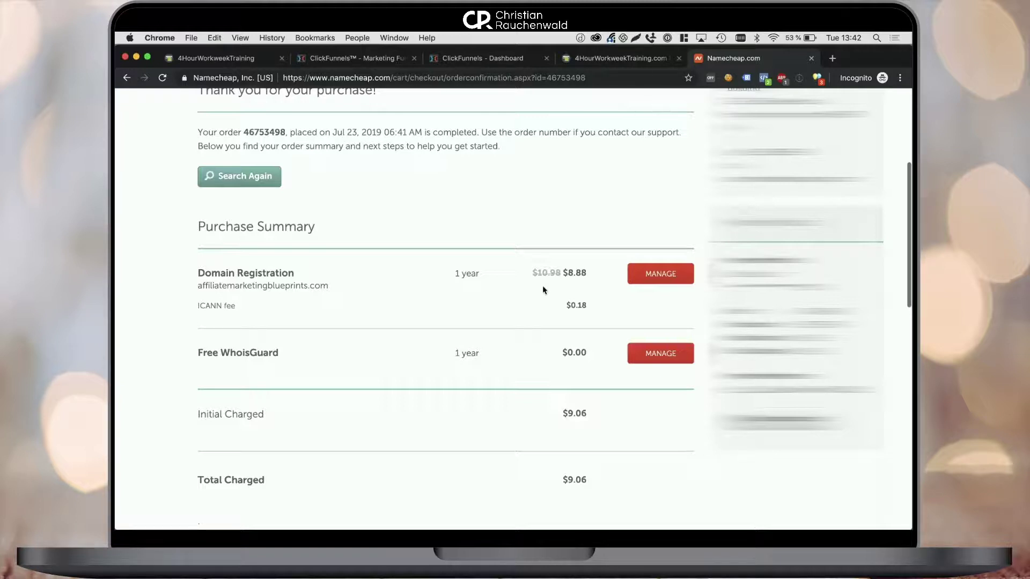
pyautogui.scroll(-1, 543, 287)
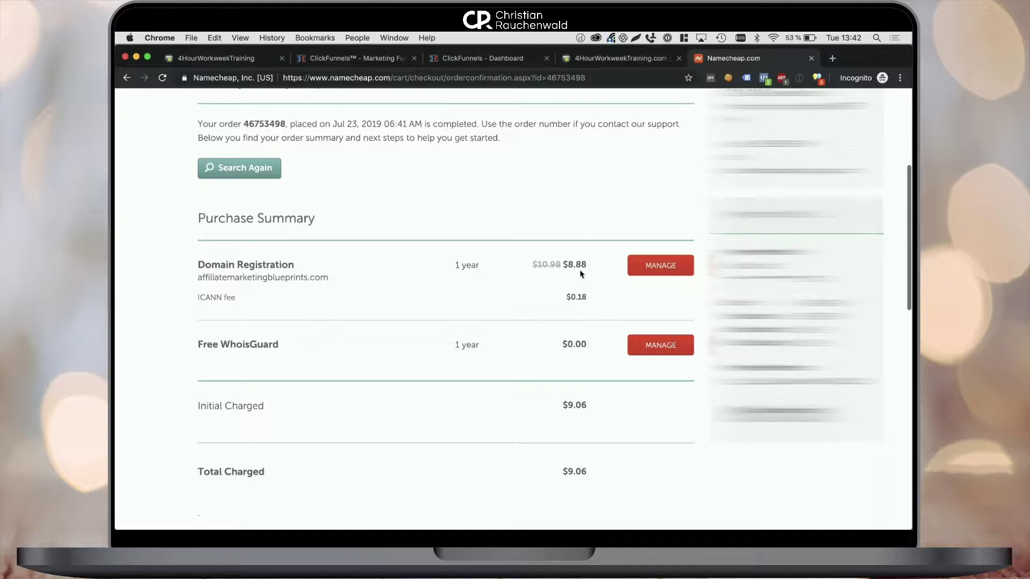
# Open the Details page of affiliatemarketingblueprints.com from the Domain List and view its nameservers
pyautogui.click(657, 265)
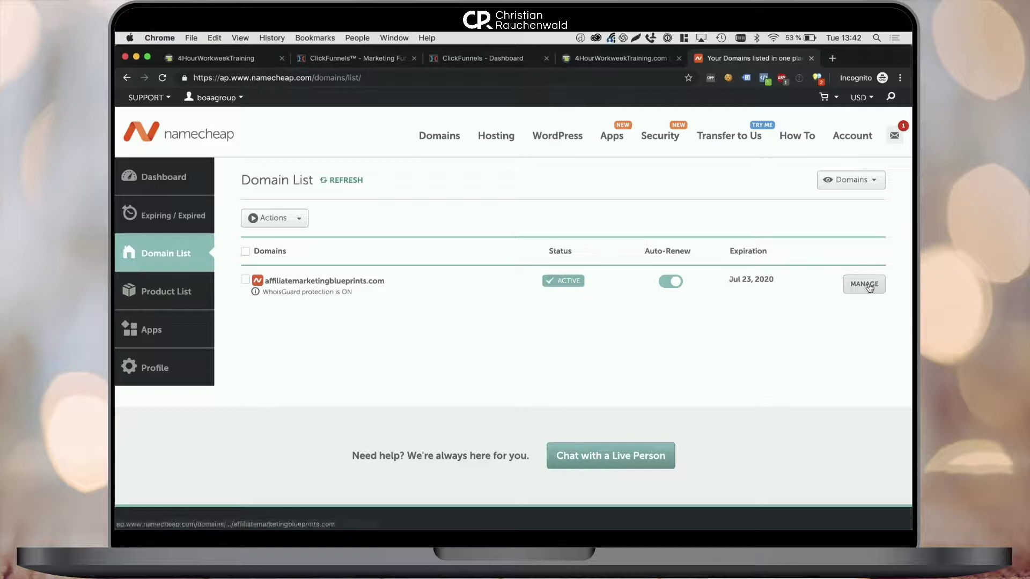
pyautogui.click(865, 284)
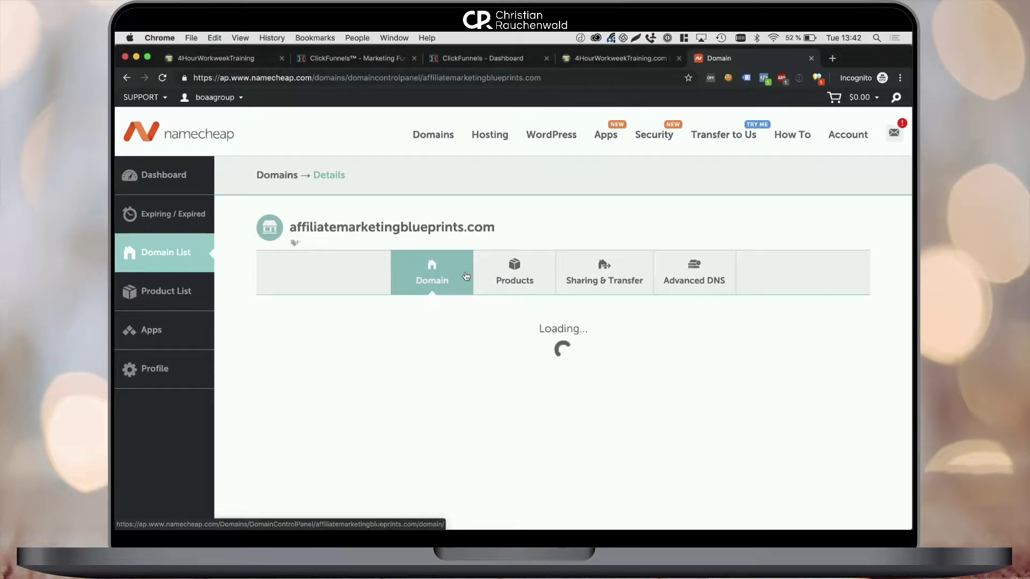
pyautogui.scroll(-3, 523, 181)
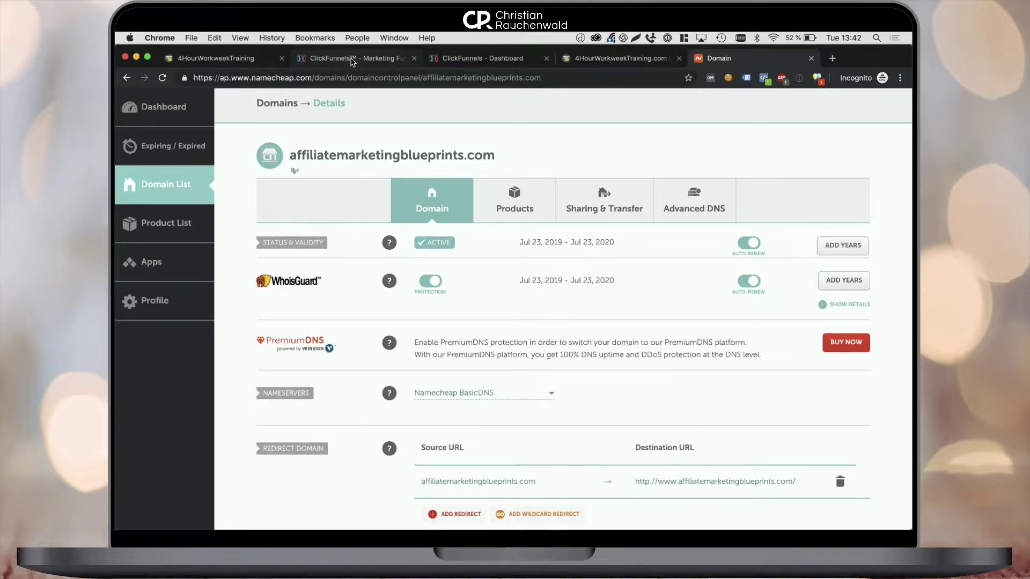
# Go to the Domains section of the ClickFunnels account settings
pyautogui.click(477, 58)
pyautogui.click(879, 102)
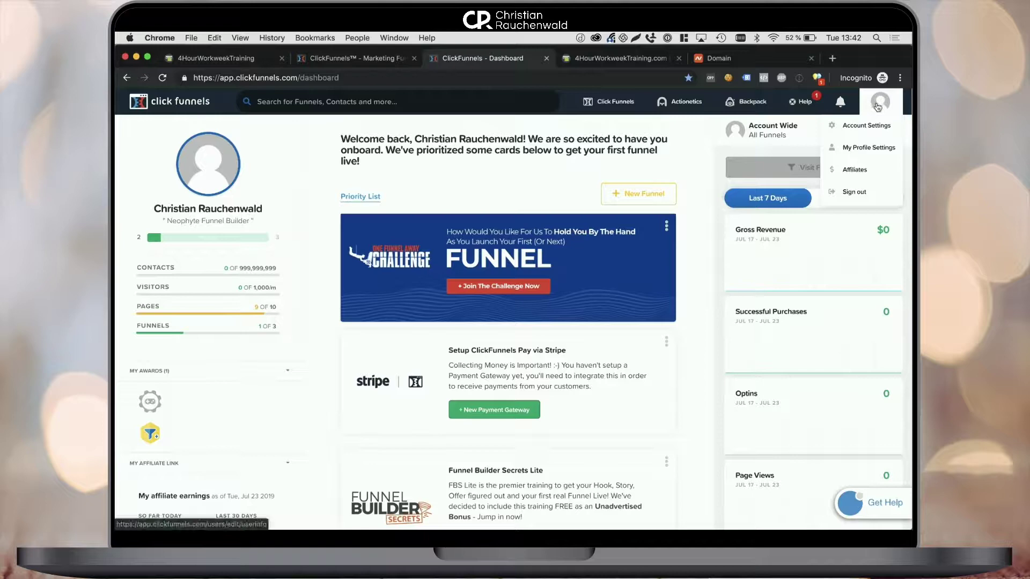
pyautogui.click(865, 125)
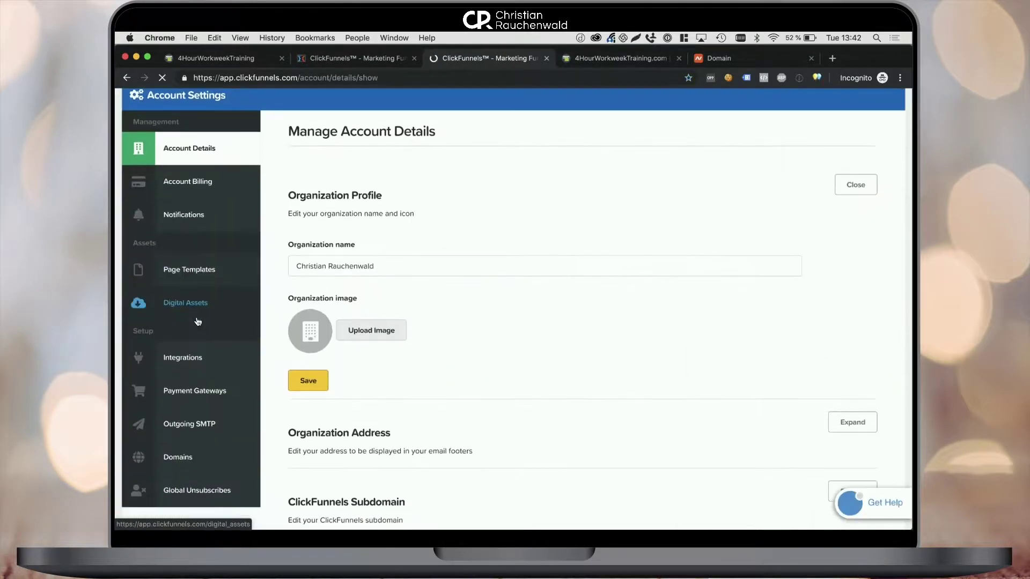
pyautogui.scroll(-3, 198, 322)
pyautogui.click(161, 385)
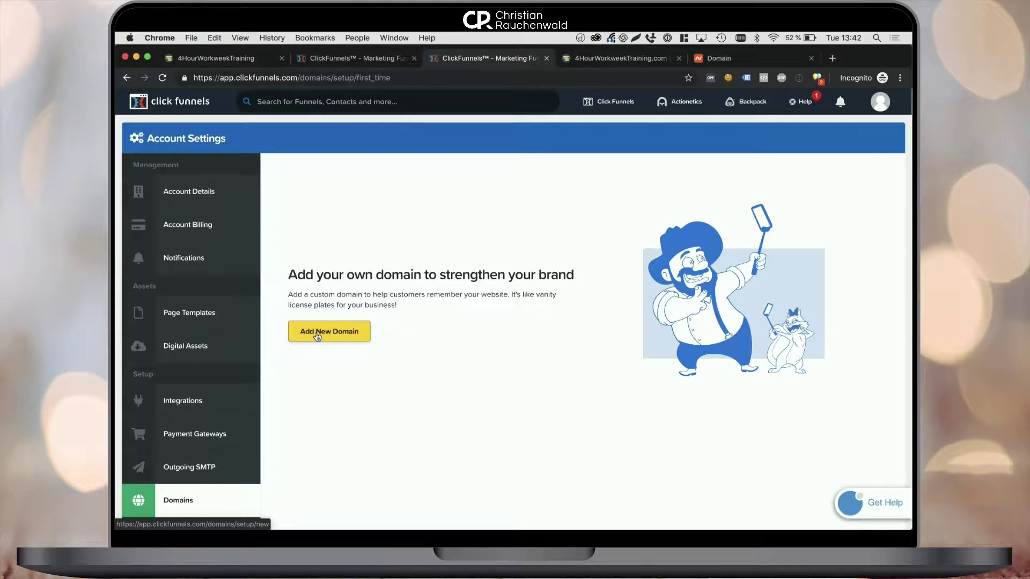
# Add affiliatemarketingblueprints.com as an existing domain you already own
pyautogui.click(318, 333)
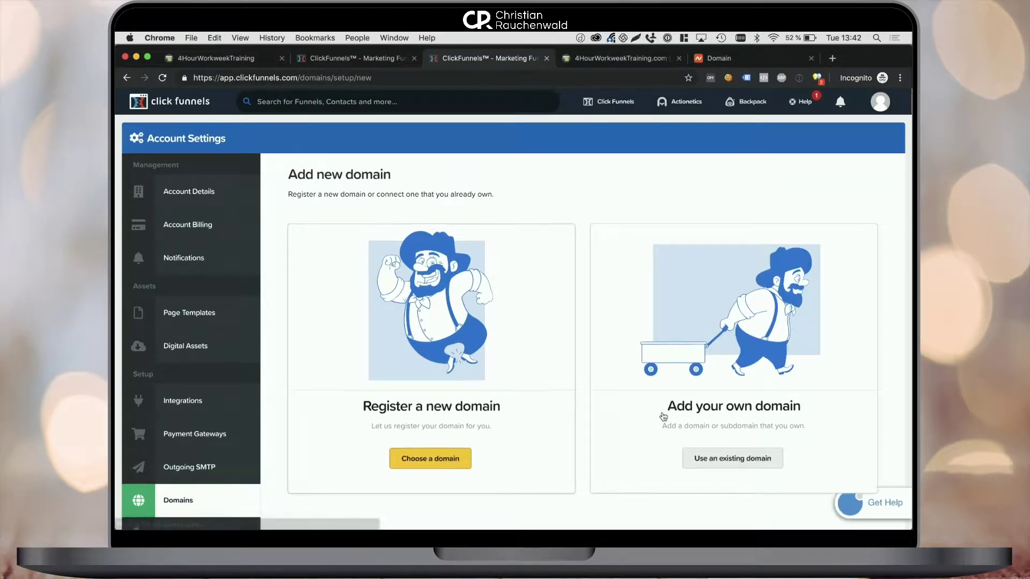
pyautogui.click(697, 457)
pyautogui.click(425, 209)
pyautogui.write('affi')
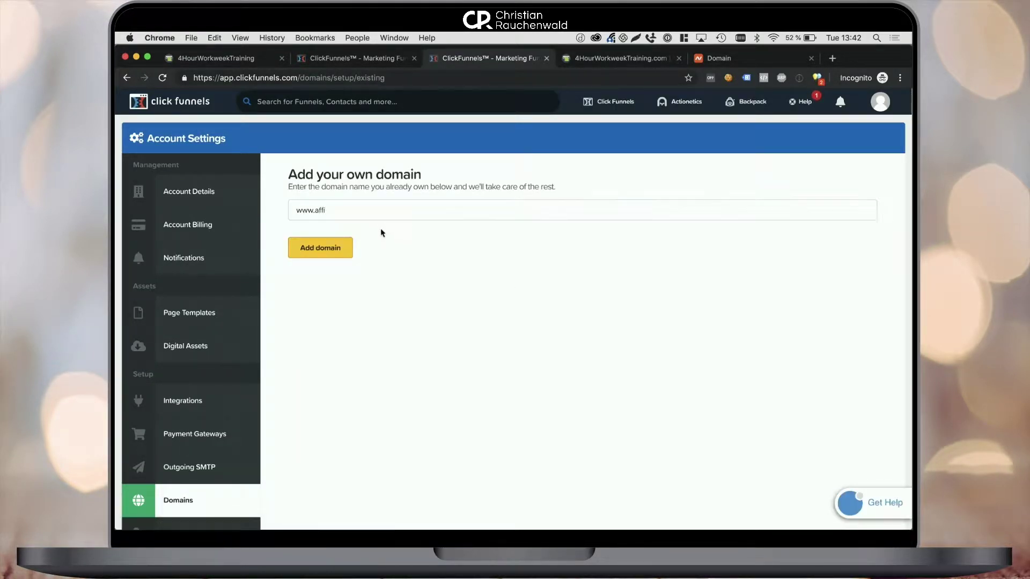
pyautogui.write('liatemarket')
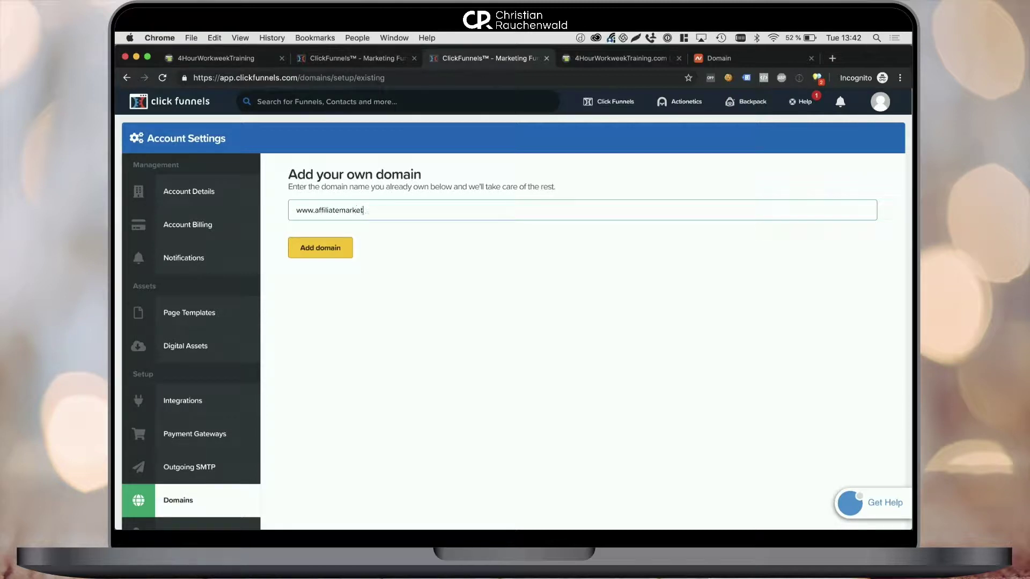
pyautogui.write('ingblueprints.com')
pyautogui.click(329, 255)
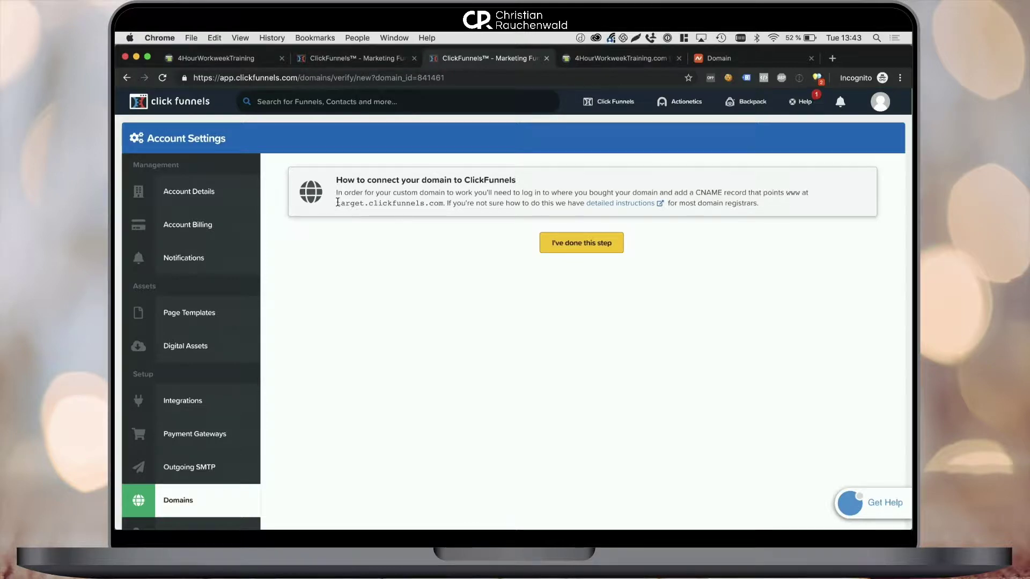
# Copy the CNAME target target.clickfunnels.com and return to the Namecheap tab
pyautogui.moveTo(336, 203); pyautogui.dragTo(443, 204)
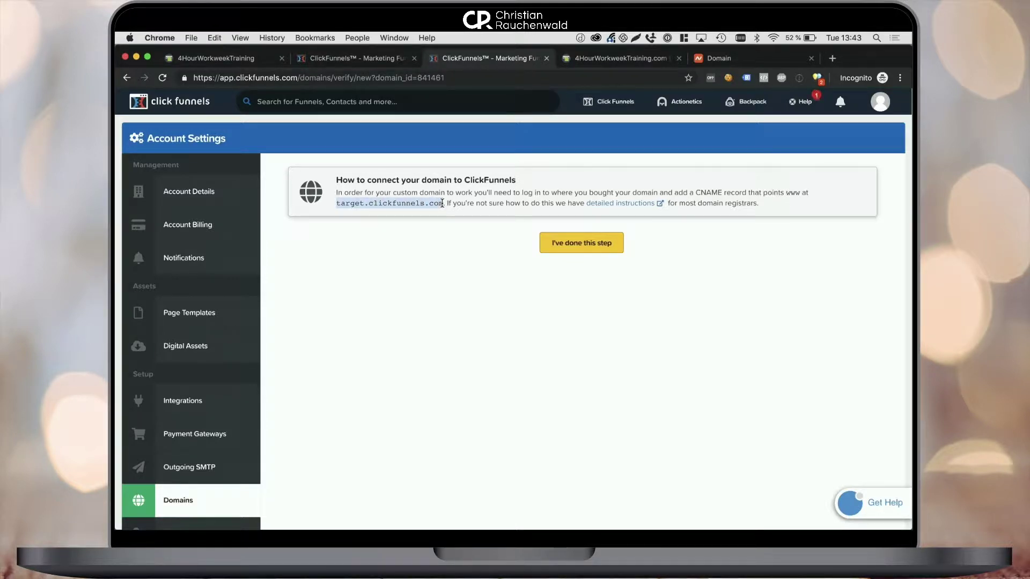
pyautogui.press('super+c')
pyautogui.press('super+c')
pyautogui.hotkey('ctrl', 'Tab')
pyautogui.hotkey('ctrl', 'Tab')
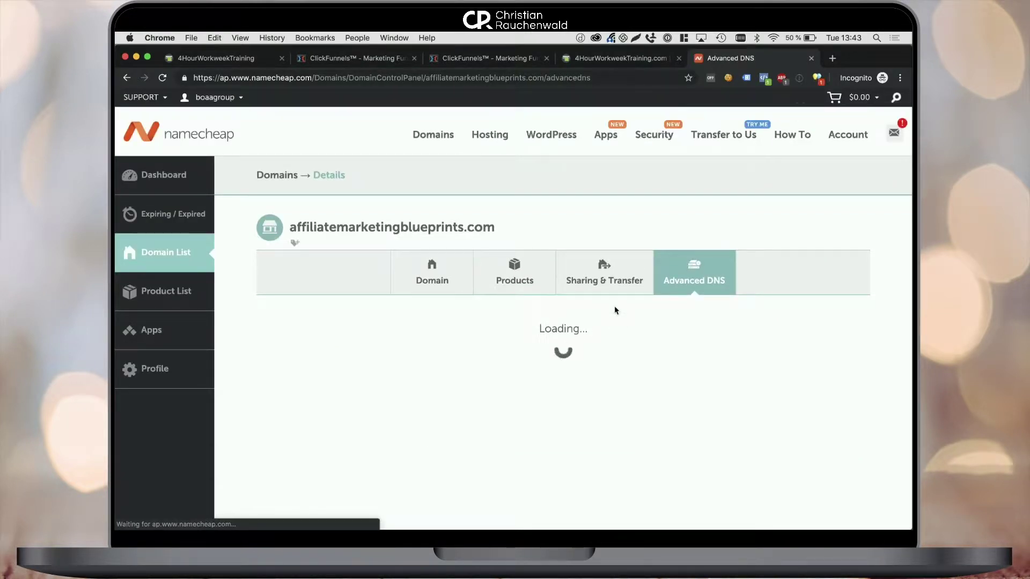
# Replace the www CNAME value with 'target.clickfunnels.com.' and save the record
pyautogui.scroll(-5, 615, 310)
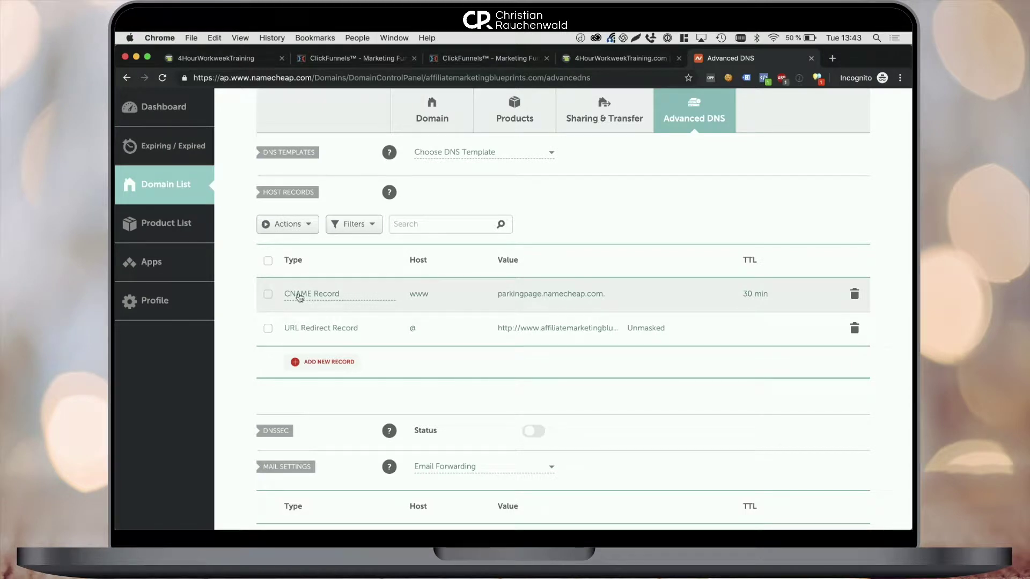
pyautogui.click(526, 295)
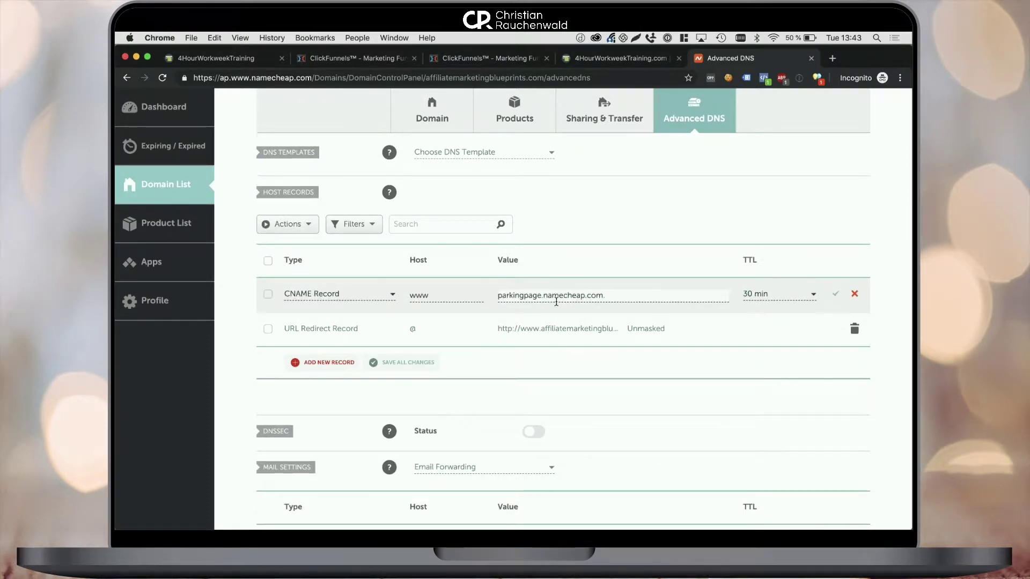
pyautogui.press('super+a')
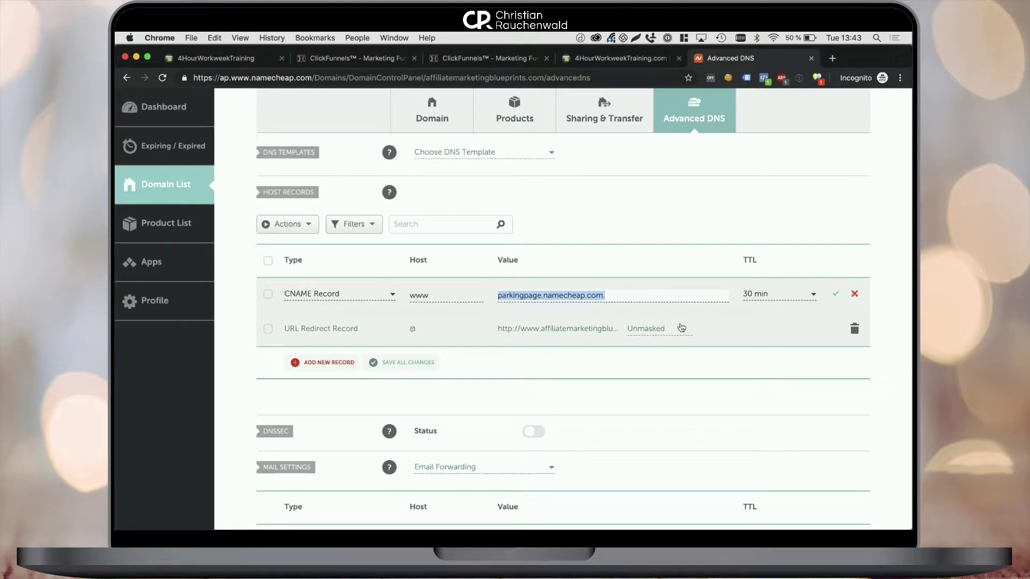
pyautogui.click(682, 327)
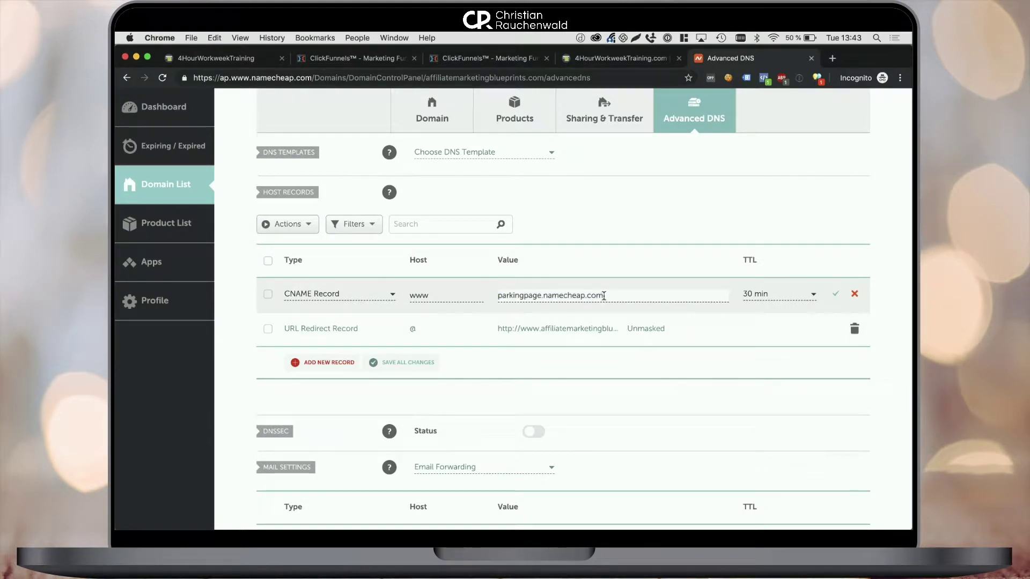
pyautogui.press('super+a')
pyautogui.press('super+v')
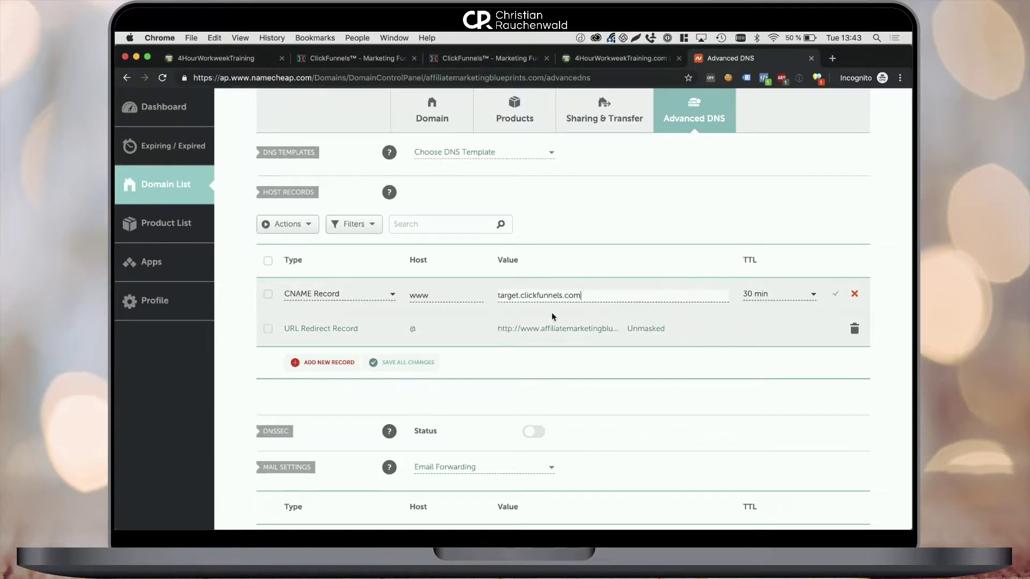
pyautogui.write('.')
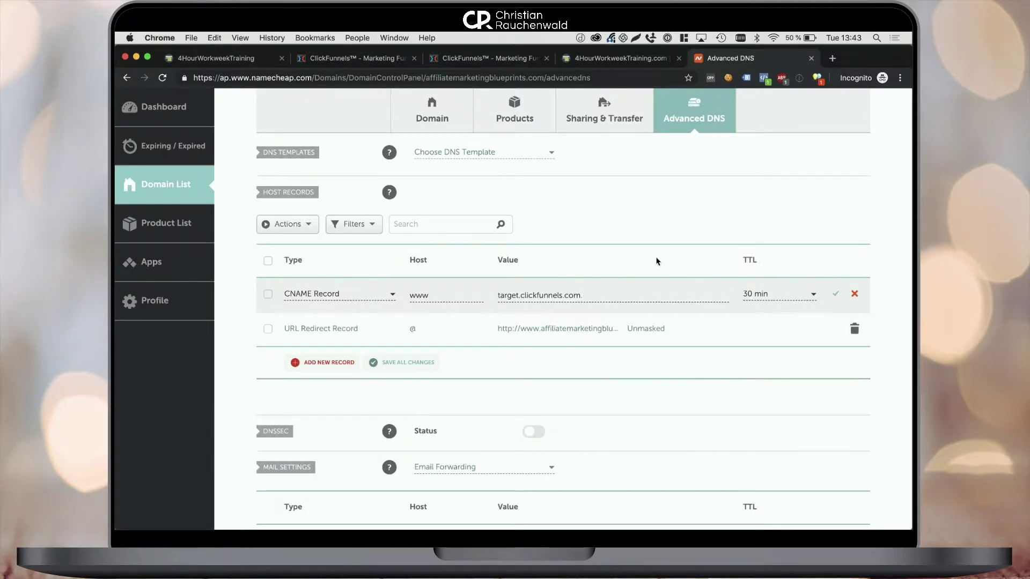
pyautogui.scroll(2, 657, 262)
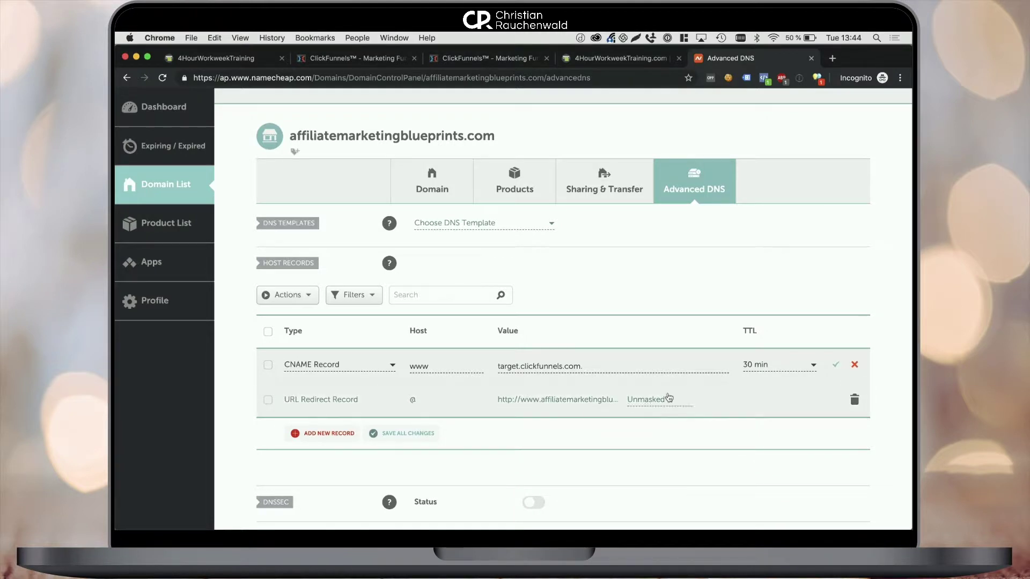
pyautogui.click(836, 368)
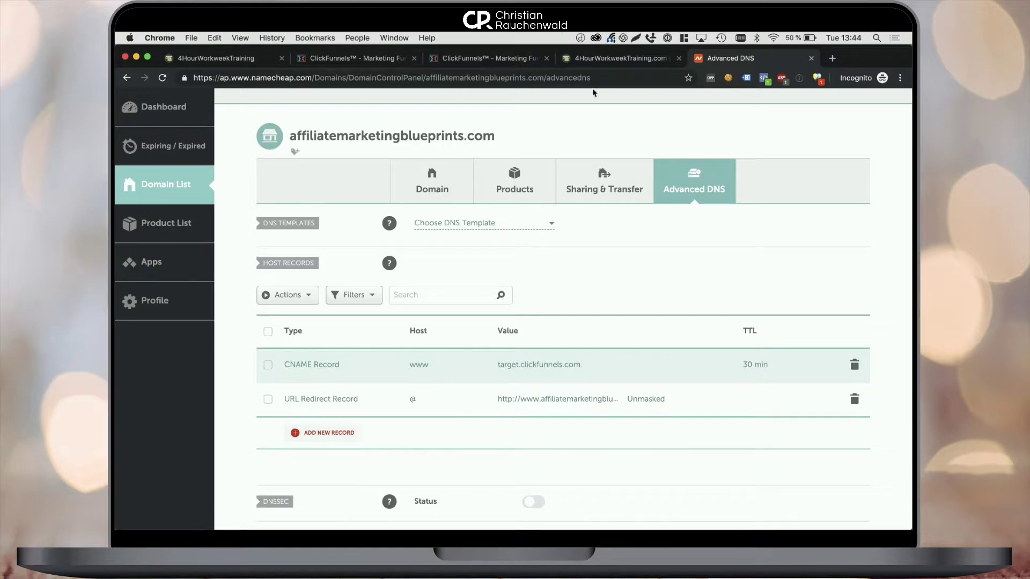
pyautogui.click(489, 59)
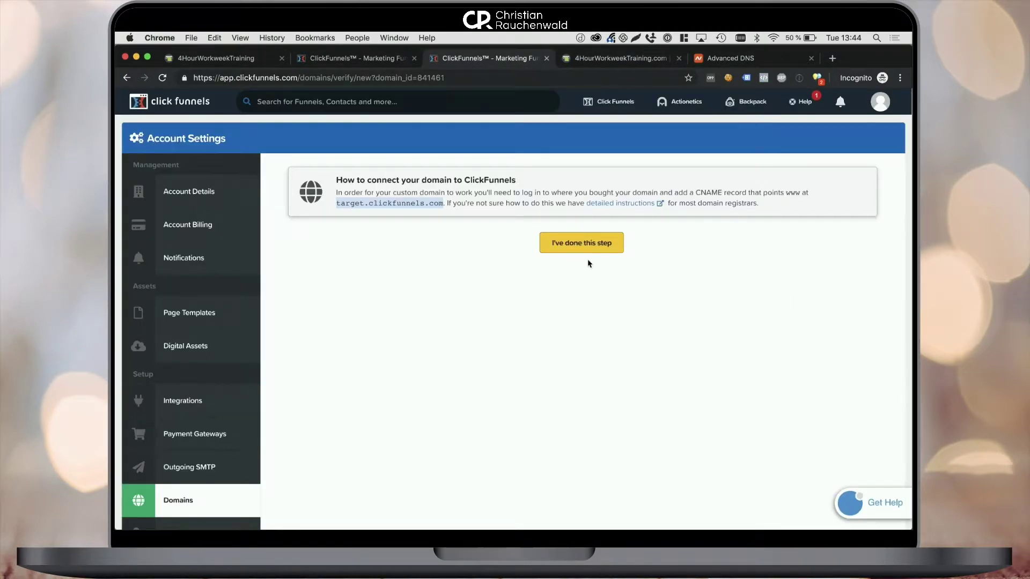
pyautogui.click(590, 244)
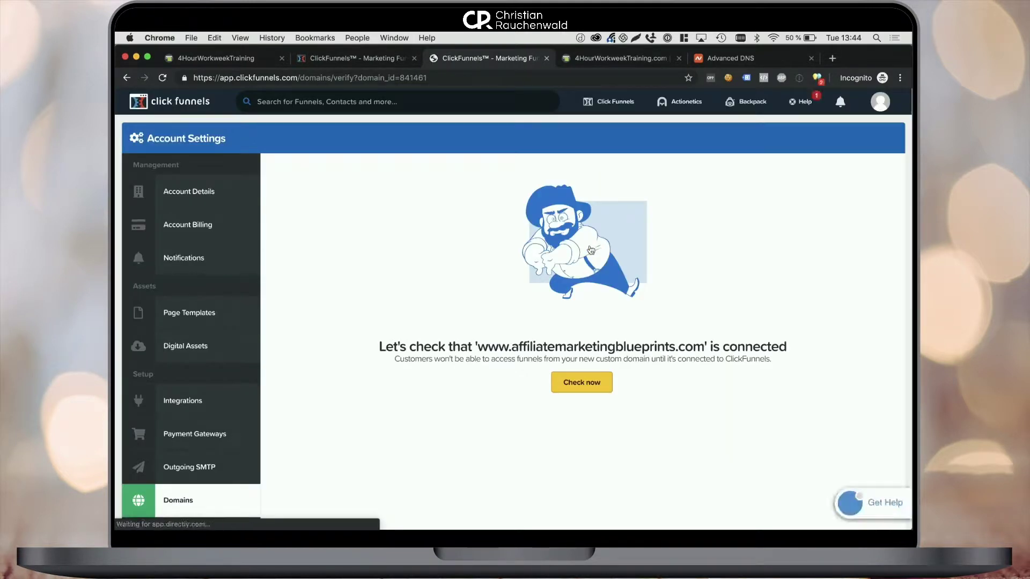
pyautogui.click(581, 383)
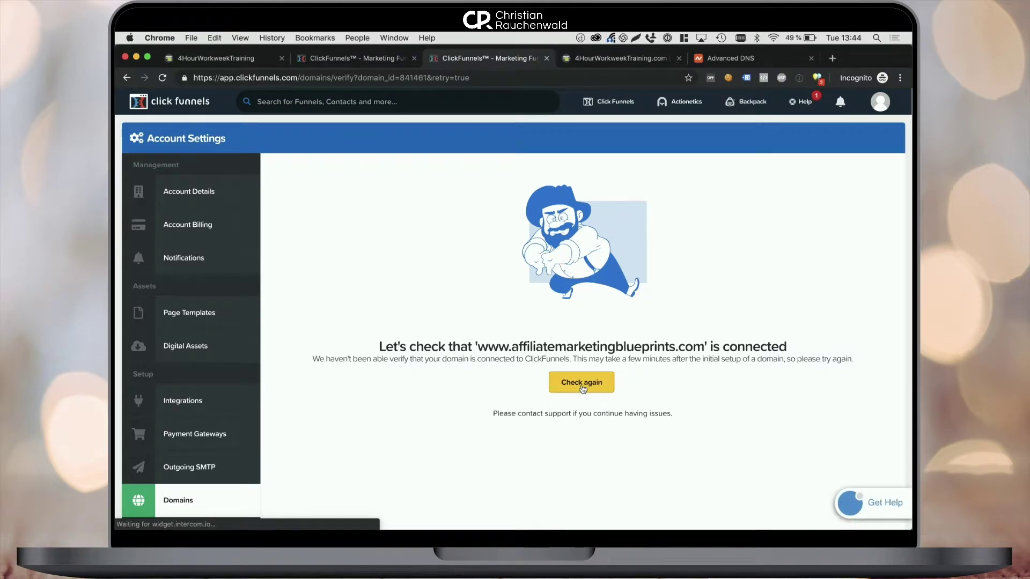
pyautogui.click(584, 388)
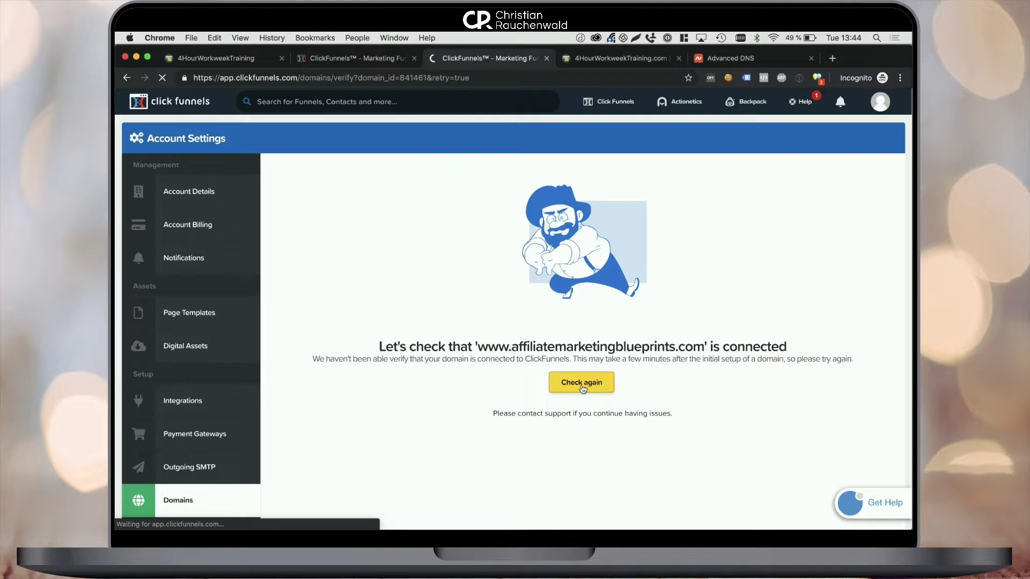
pyautogui.scroll(-1, 583, 389)
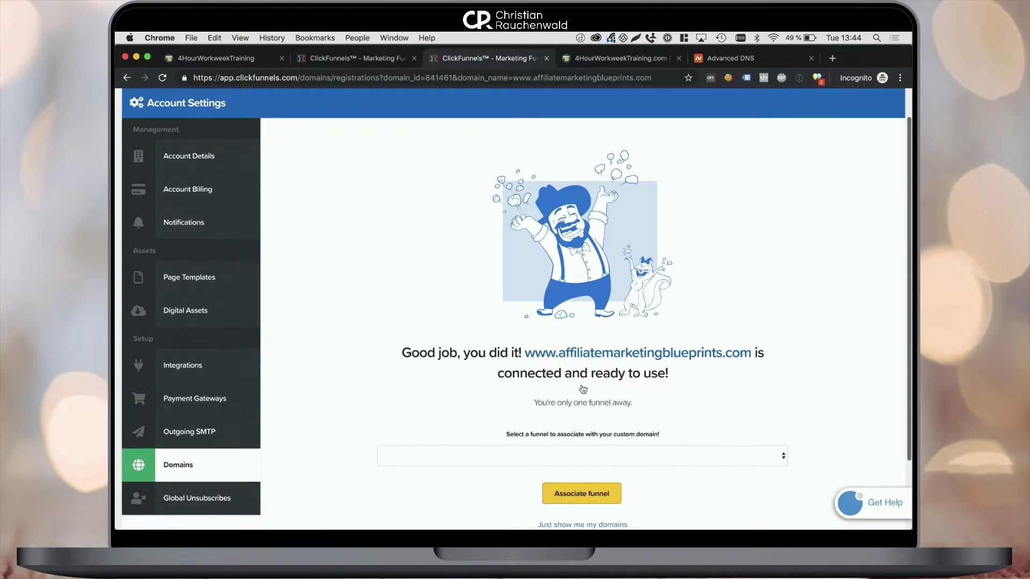
pyautogui.scroll(-3, 583, 388)
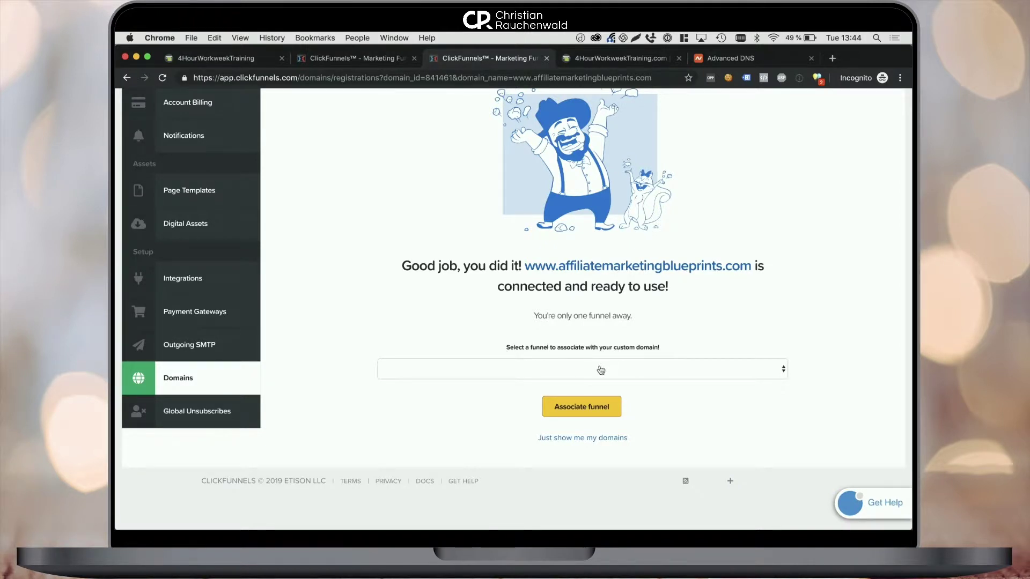
pyautogui.click(596, 369)
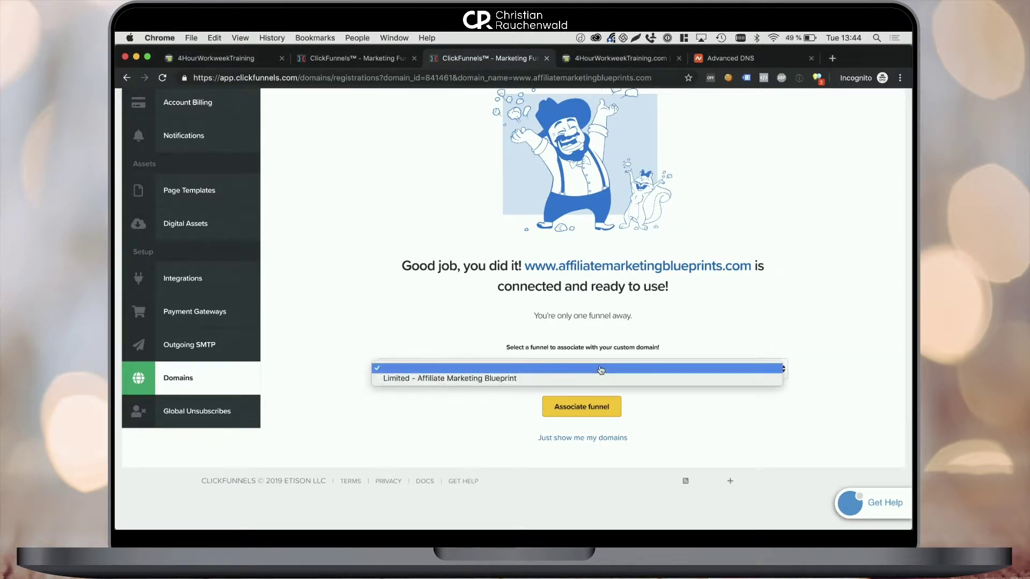
pyautogui.click(473, 381)
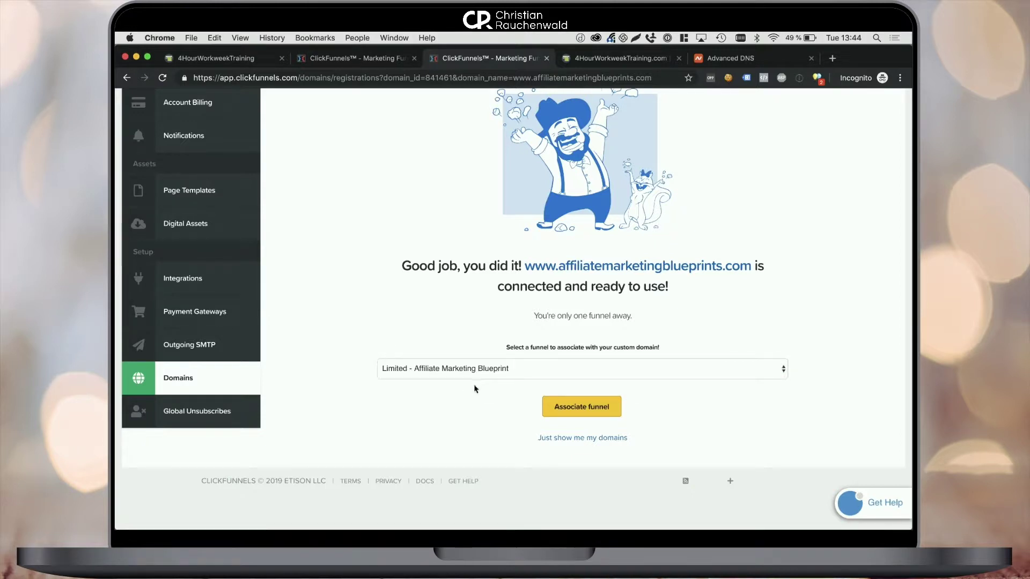
pyautogui.click(584, 410)
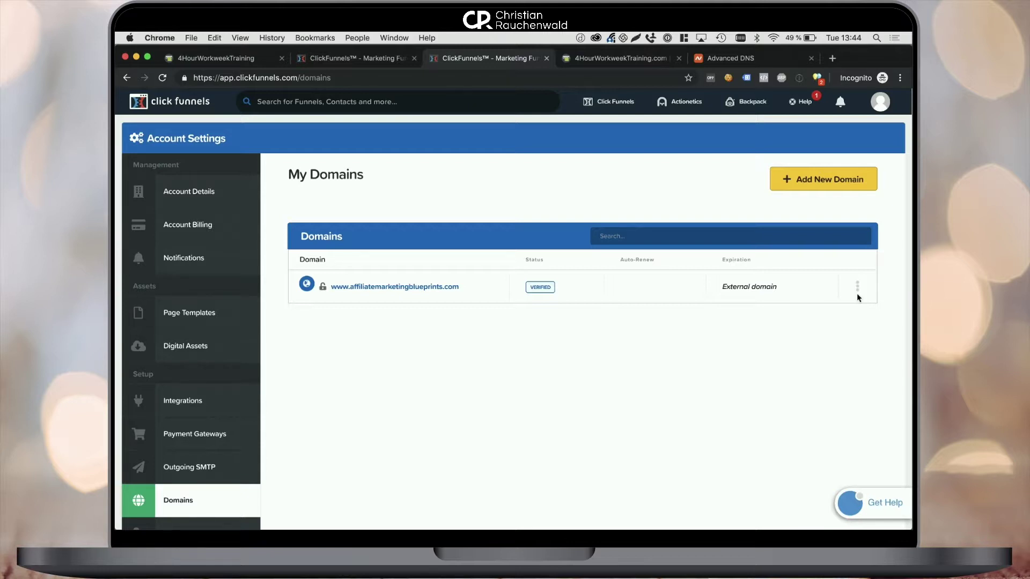
# Edit the custom domain and set Squeeze Page as its default page
pyautogui.click(857, 287)
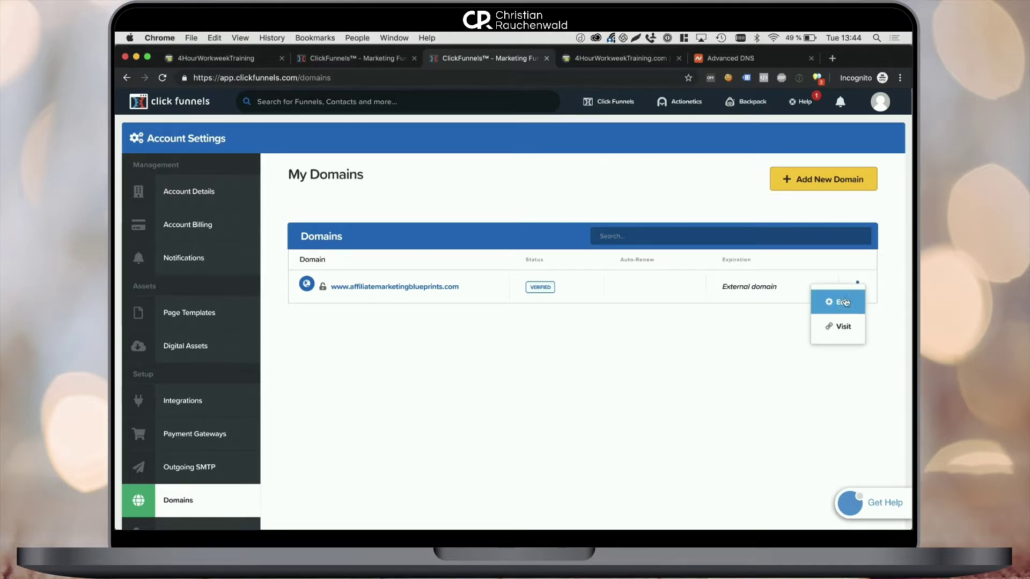
pyautogui.click(842, 304)
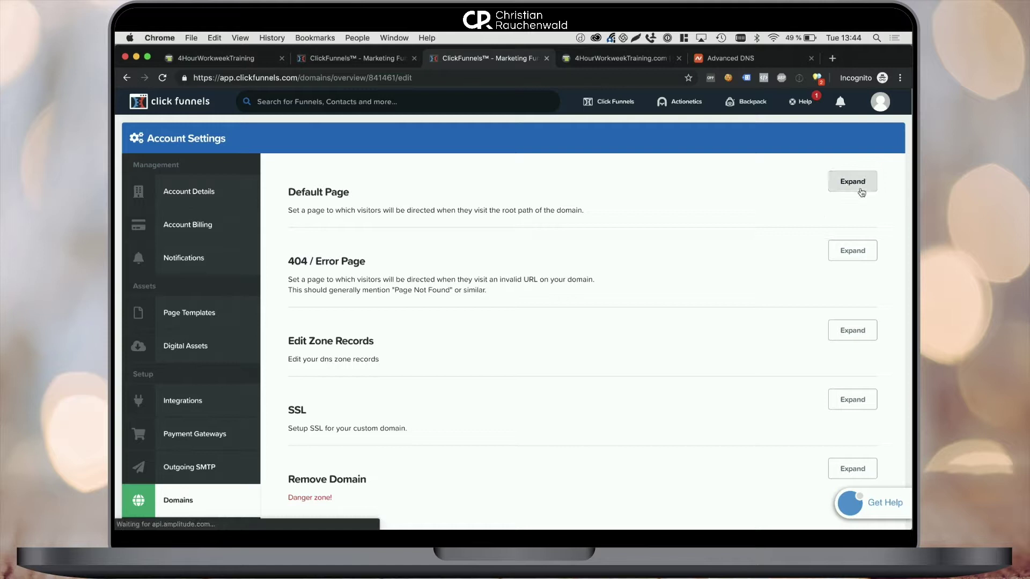
pyautogui.click(856, 182)
pyautogui.click(464, 248)
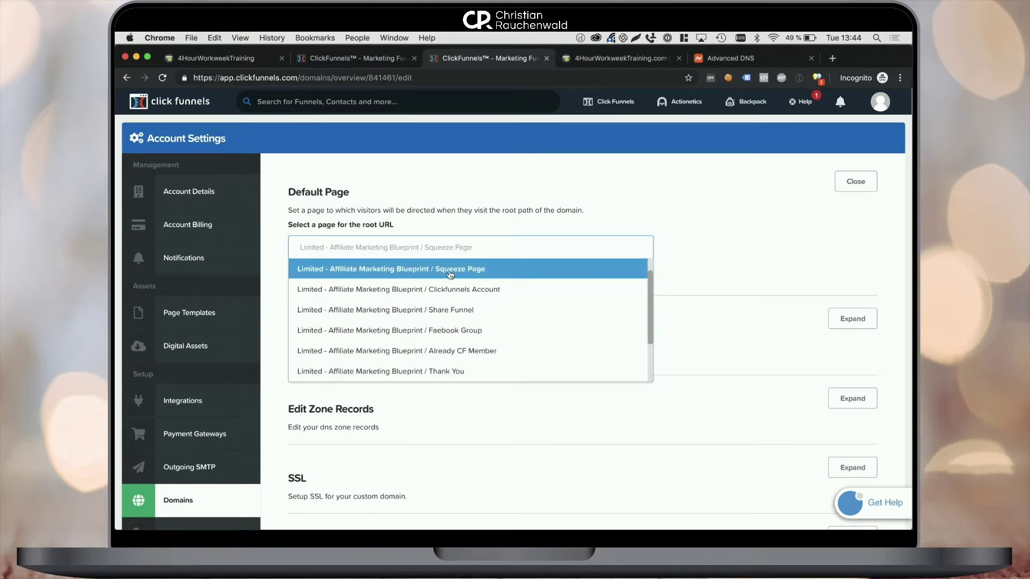
pyautogui.click(810, 260)
# Review the 404 page settings and submit SSL setup for the domain
pyautogui.click(853, 319)
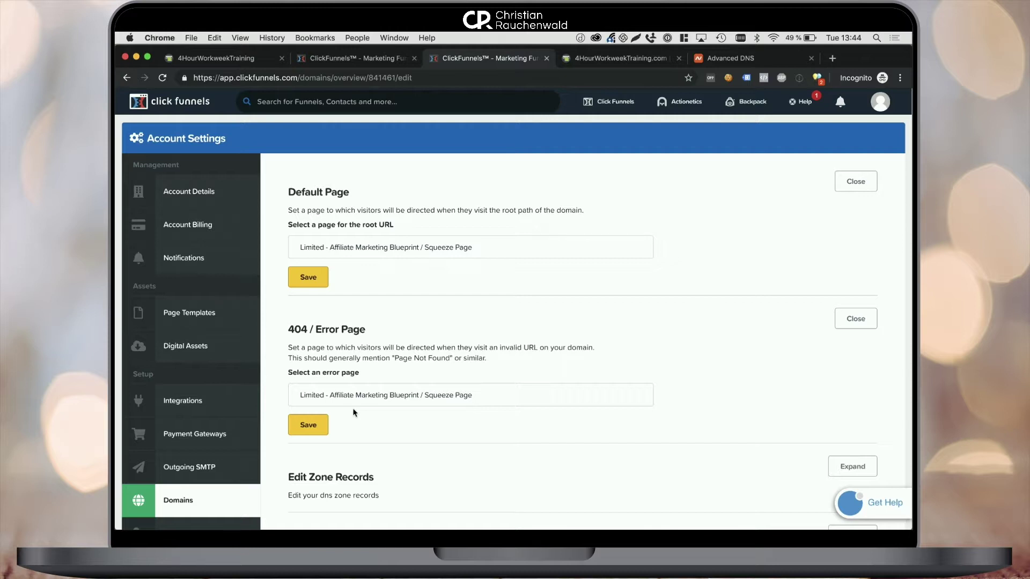
pyautogui.scroll(-1, 436, 394)
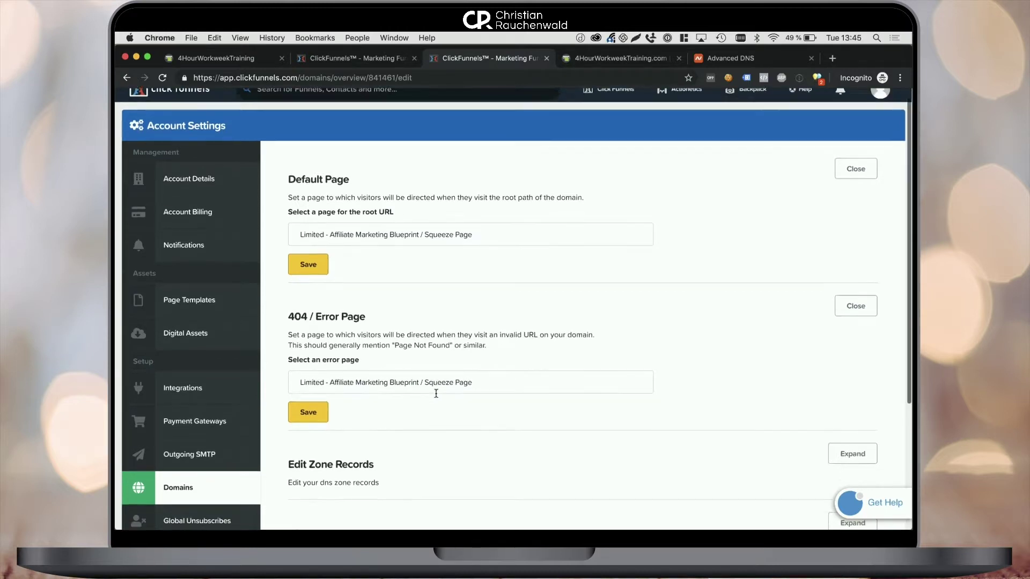
pyautogui.scroll(-6, 436, 393)
pyautogui.click(852, 346)
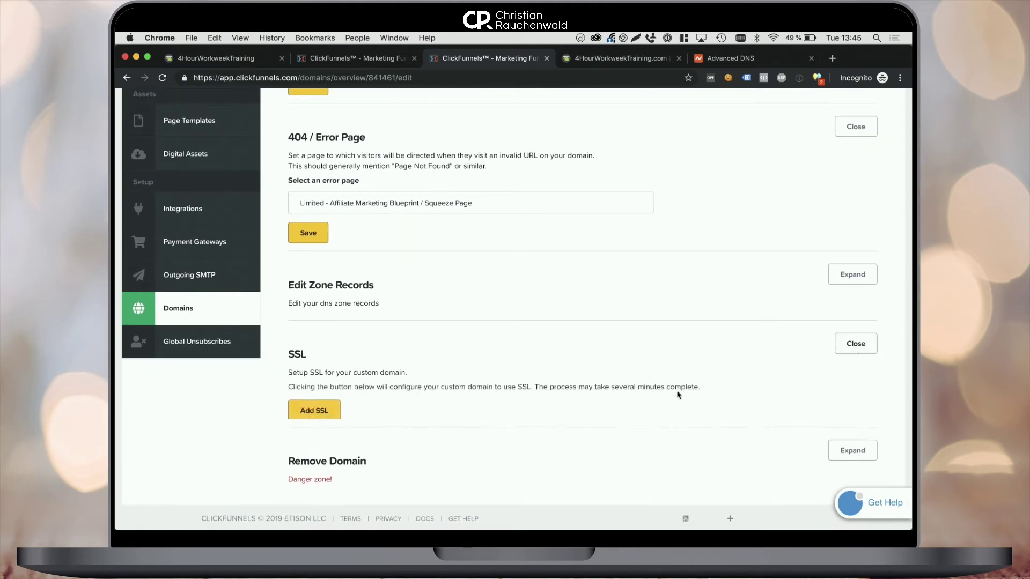
pyautogui.click(315, 412)
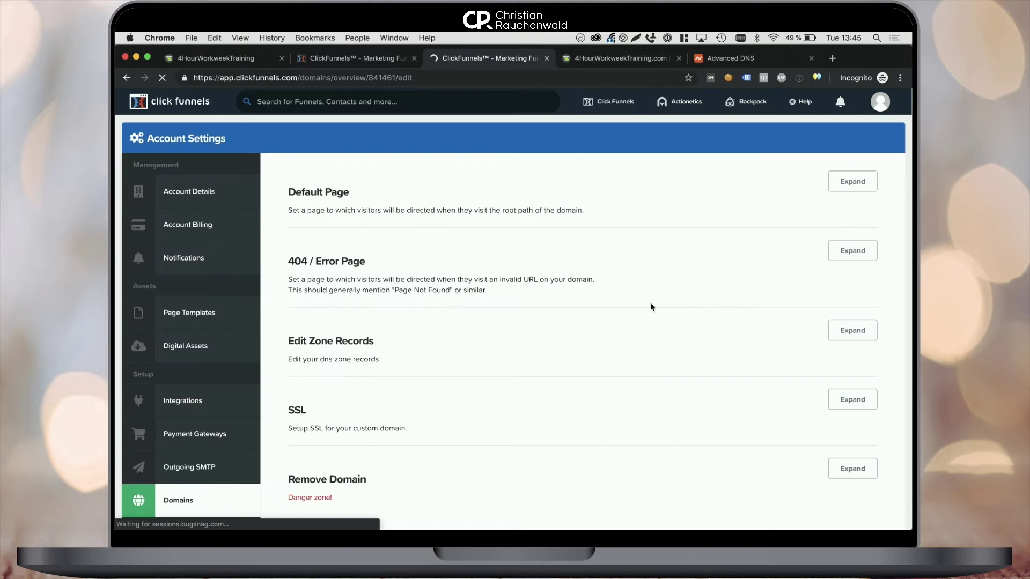
pyautogui.scroll(-3, 751, 343)
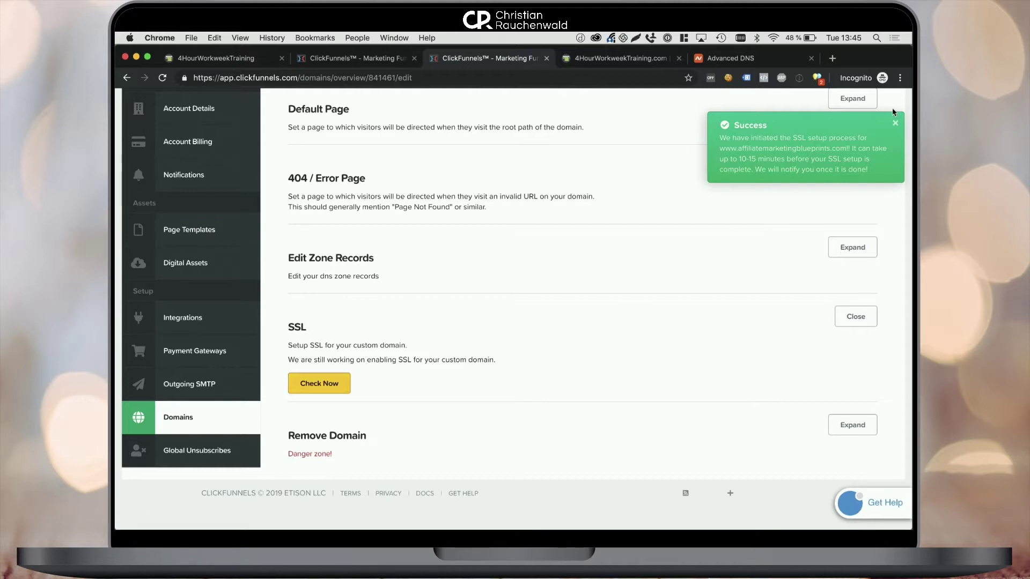
pyautogui.click(896, 126)
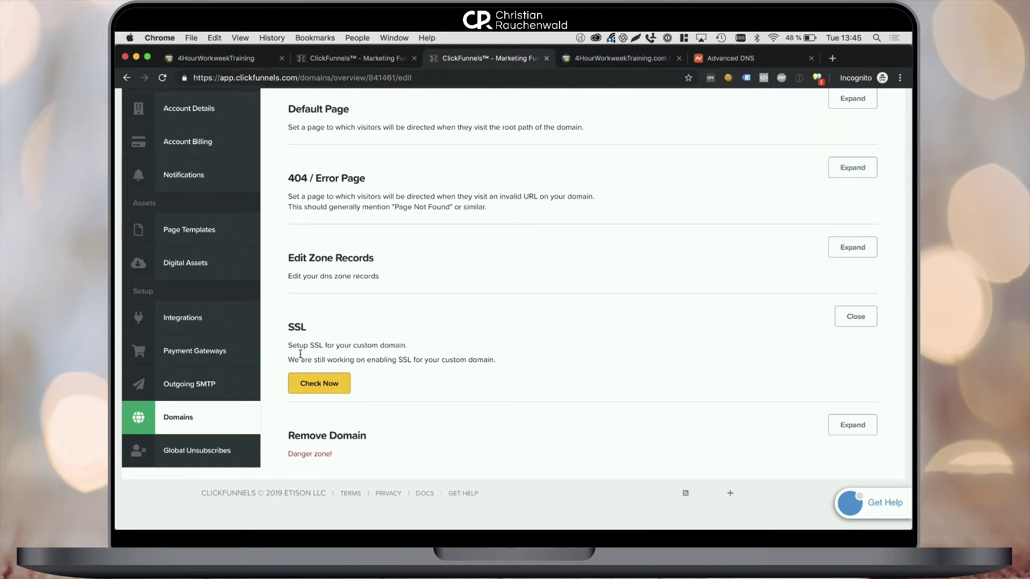
pyautogui.click(322, 388)
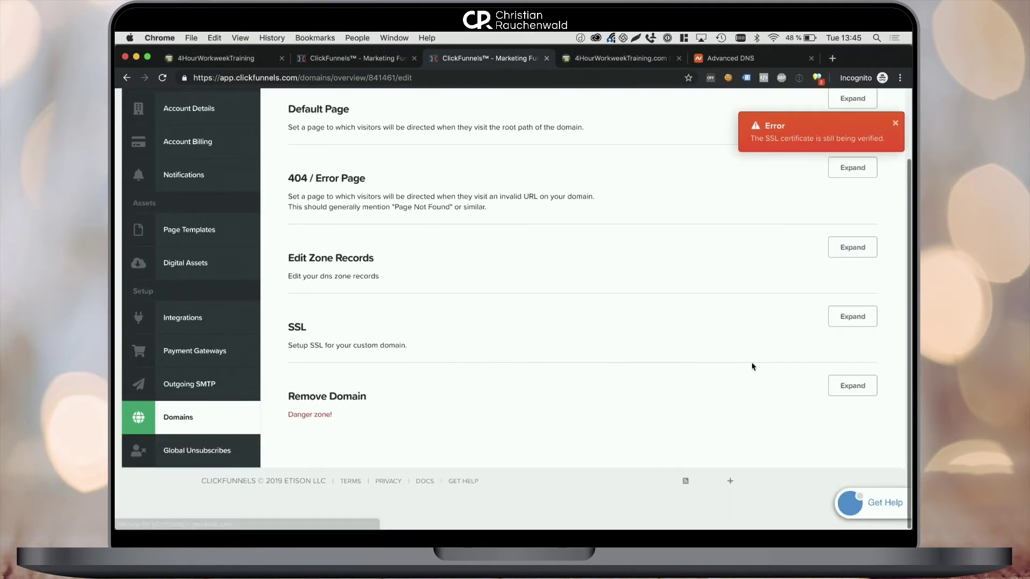
pyautogui.click(850, 317)
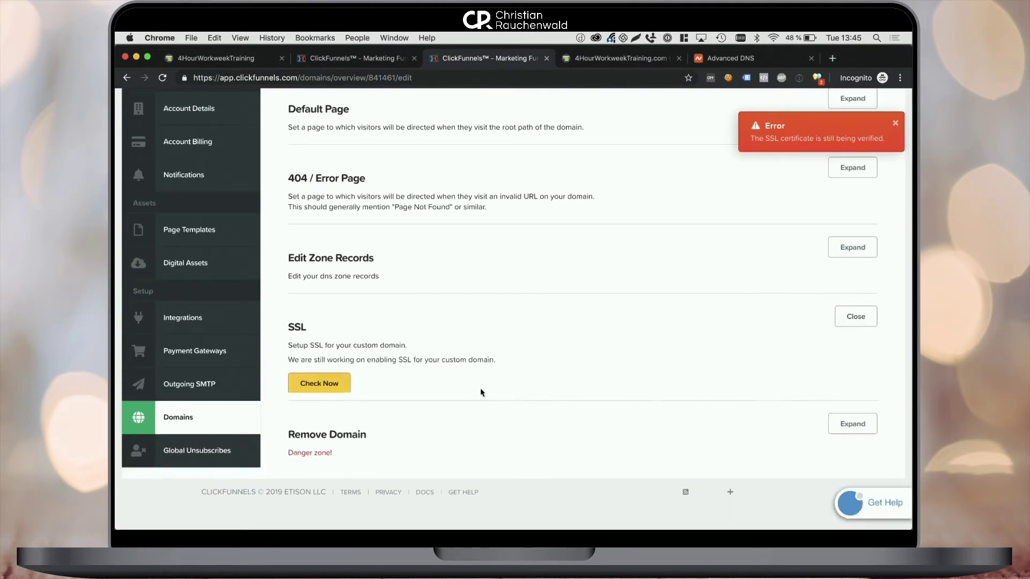
pyautogui.click(324, 384)
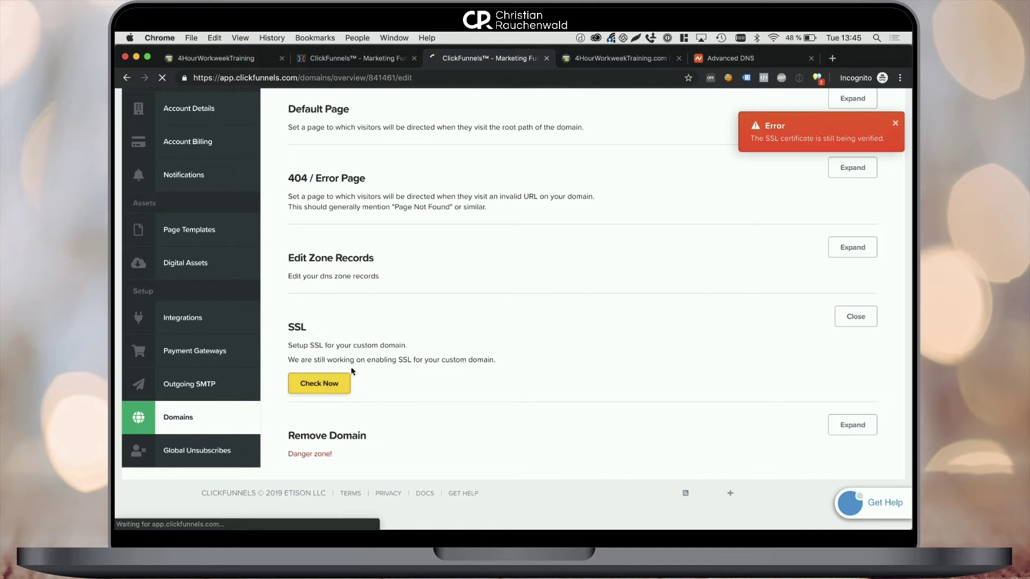
pyautogui.click(845, 318)
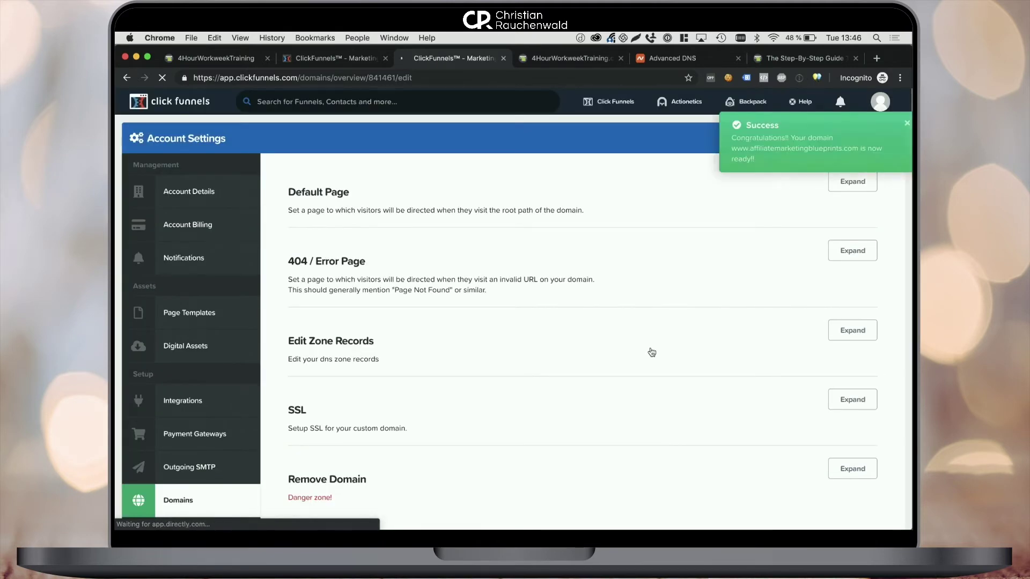
pyautogui.click(895, 124)
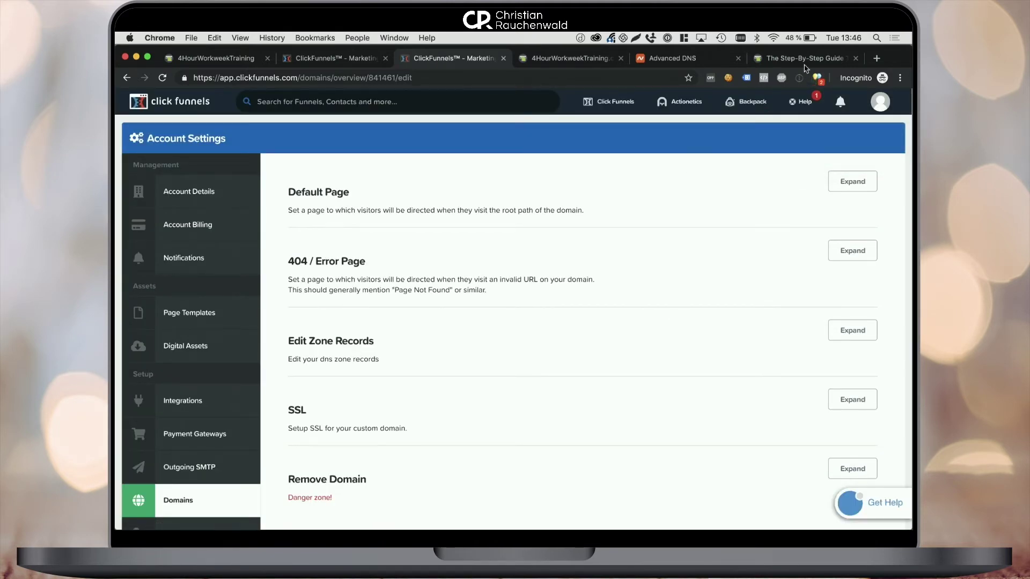
pyautogui.click(805, 58)
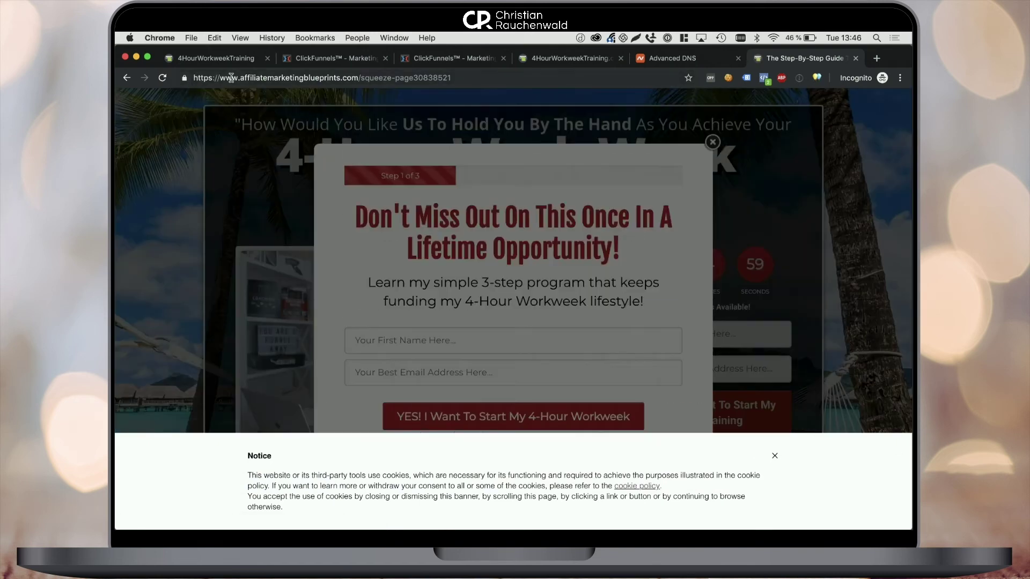
pyautogui.click(183, 79)
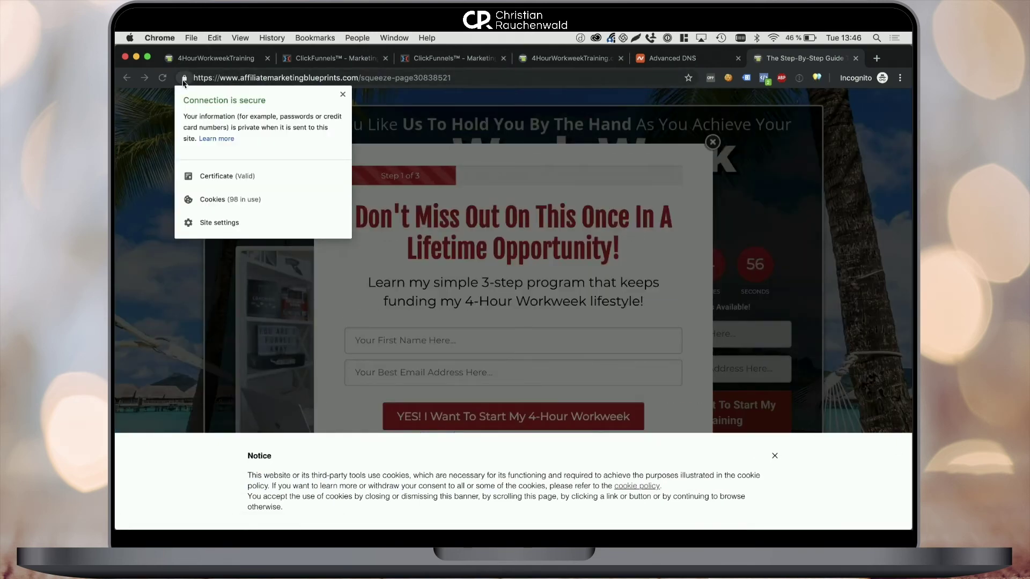